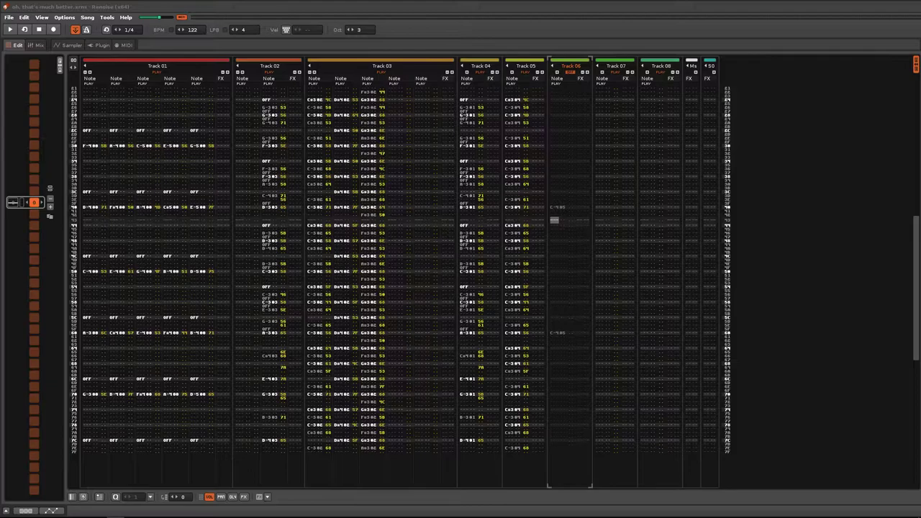
{"action": "key", "text": "space"}
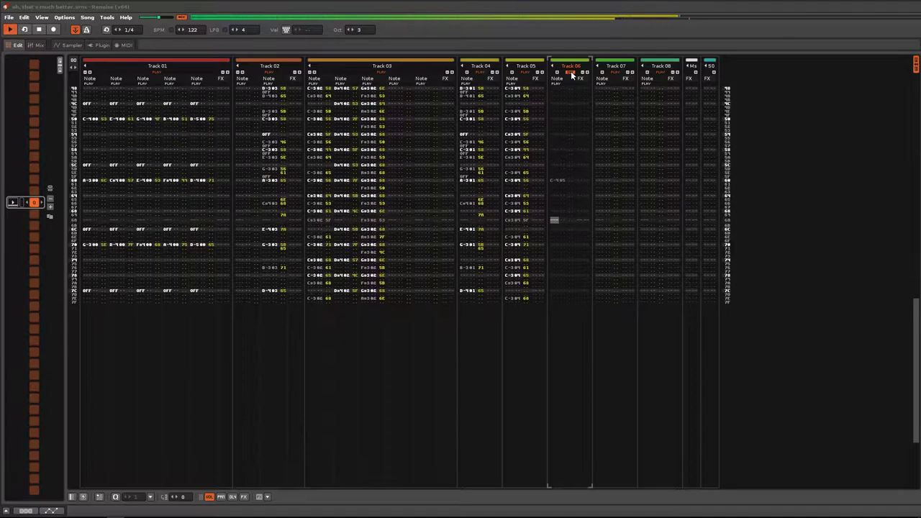
- Mute Track 03 from its header state button so the chords drop out
{"action": "left_click", "coordinate": [380, 72]}
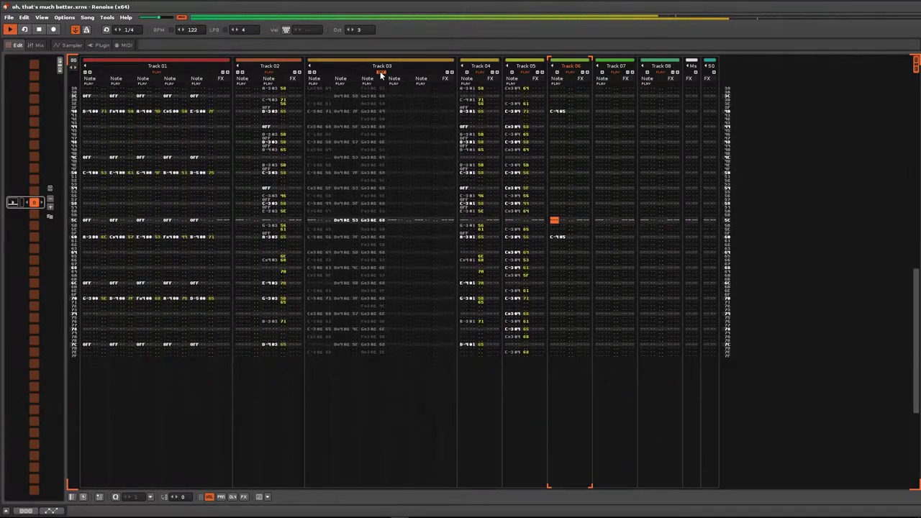
- Set Track 03's header state to OFF and let the pattern keep playing
{"action": "left_click", "coordinate": [381, 75]}
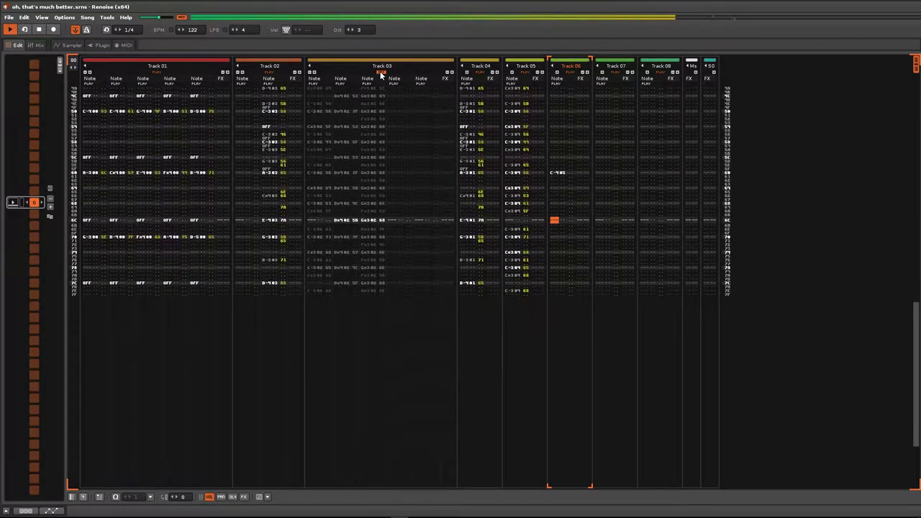